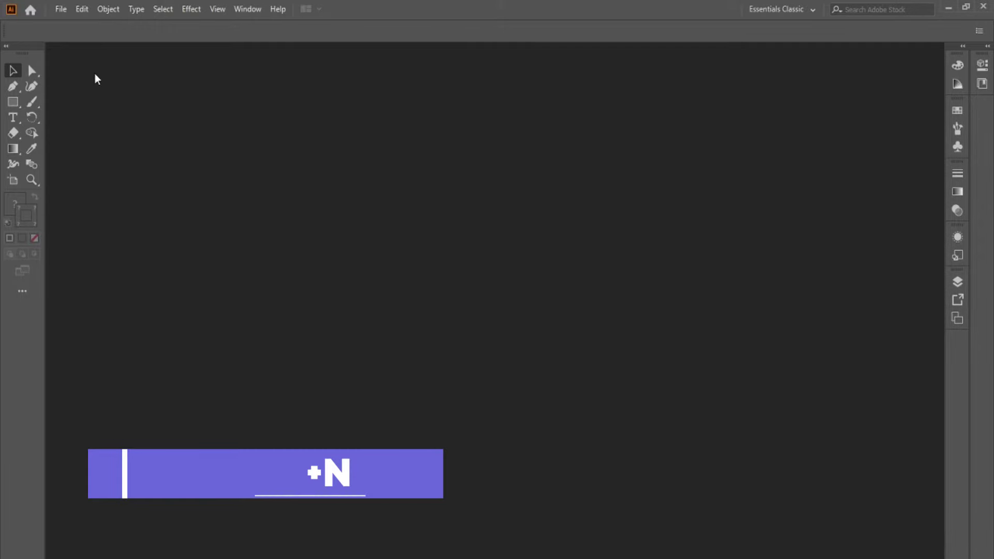
- Start a new document from the File menu, shift the dialog right, and view its Saved templates
click(61, 9)
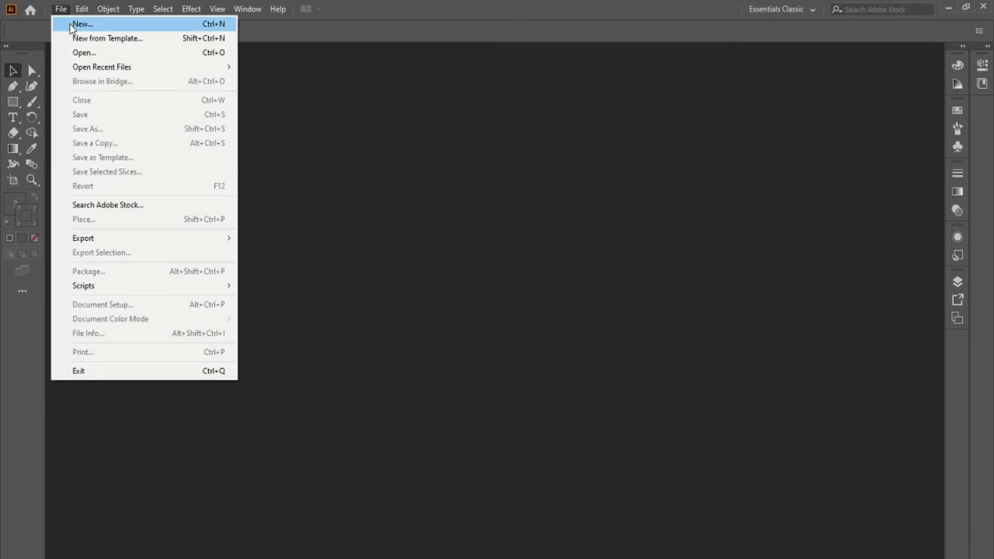
click(70, 24)
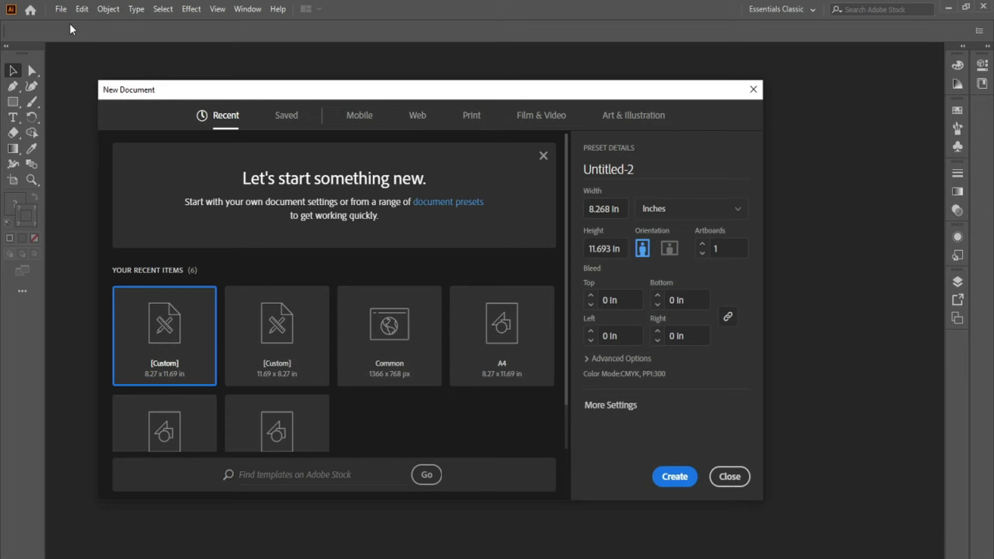
drag(189, 88, 229, 86)
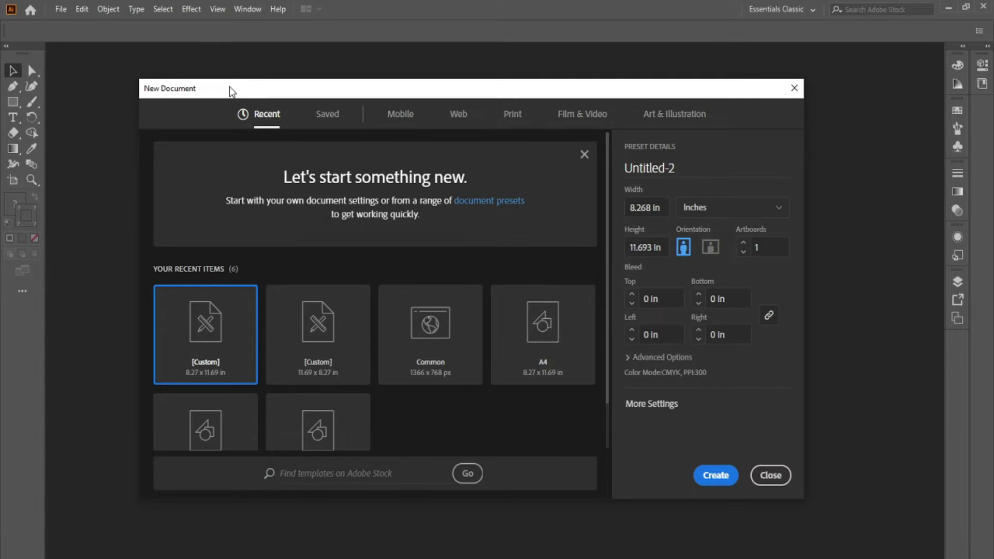
click(335, 126)
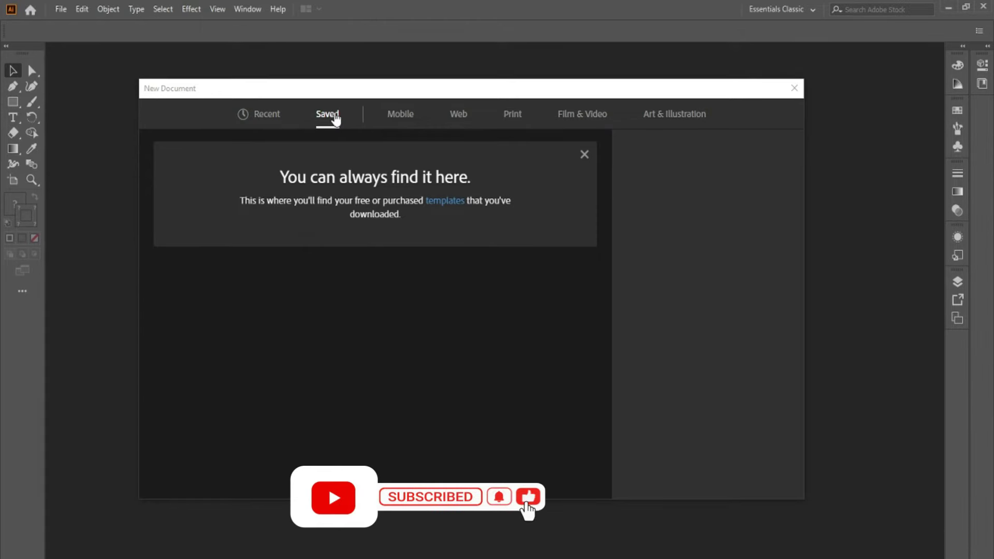
- Browse the Mobile presets, then the Web presets with Common 1366 × 768 px selected
click(401, 119)
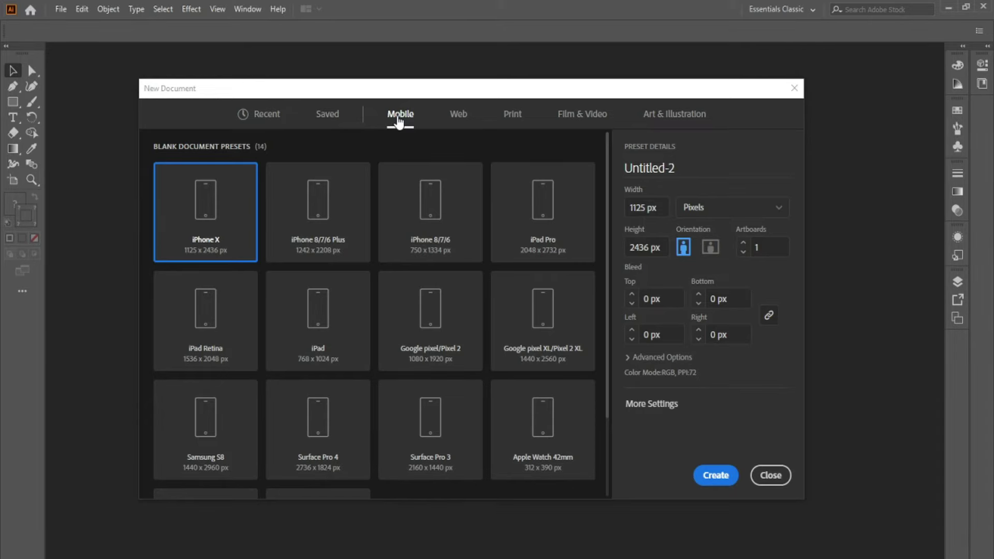
click(458, 120)
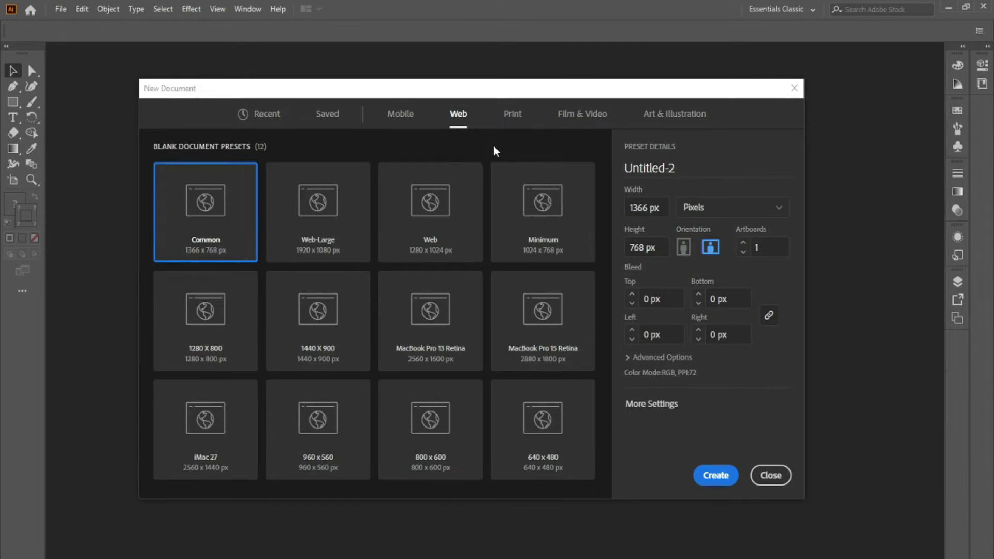
- Compare Print sizes A4, B4 and others, return to Letter, then view Film & Video presets like HDV 720
click(512, 116)
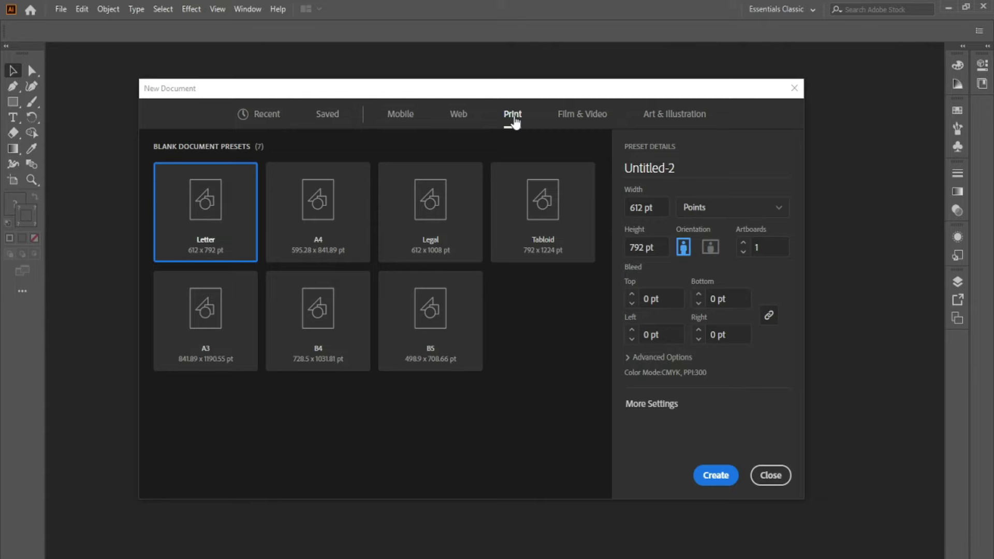
click(360, 222)
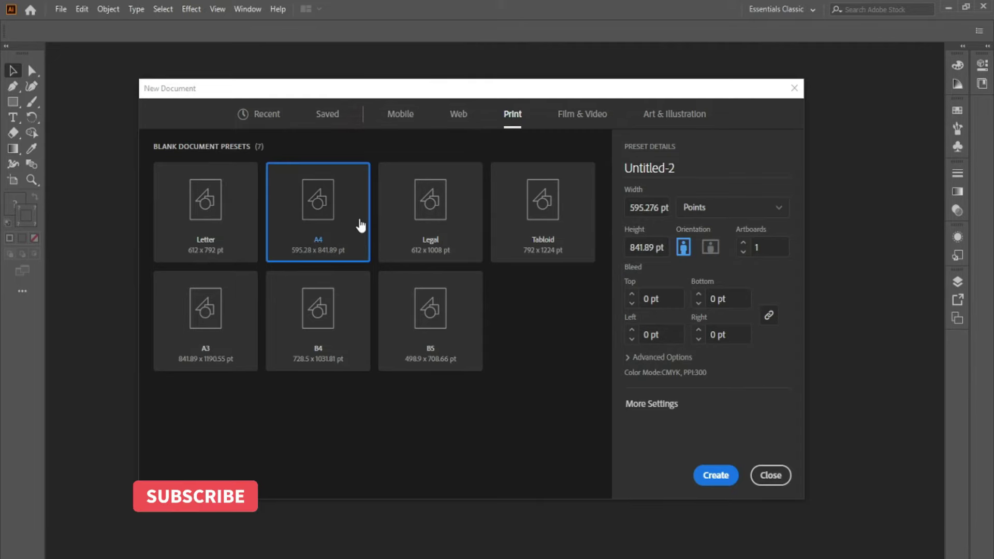
click(448, 235)
click(526, 228)
click(455, 310)
click(280, 340)
click(233, 331)
click(223, 258)
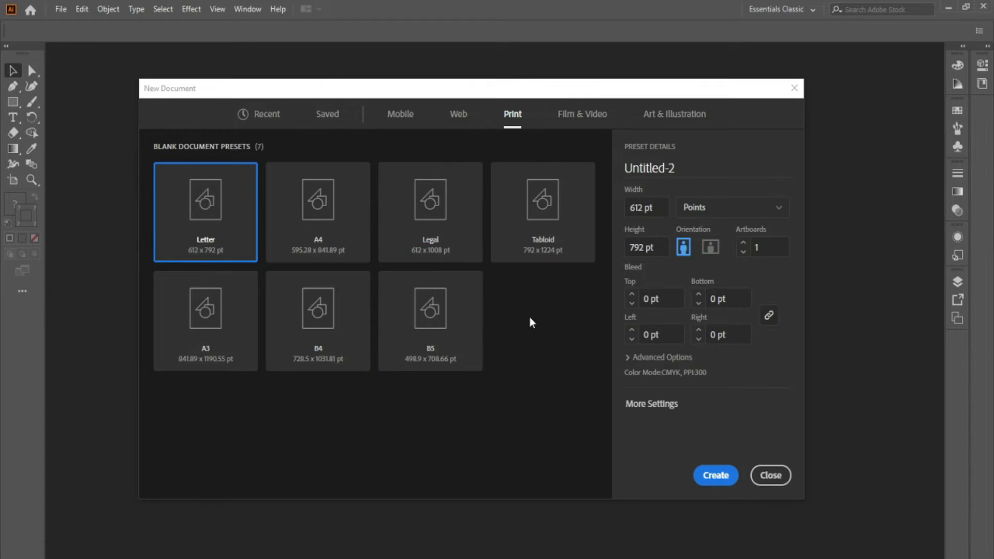
click(587, 118)
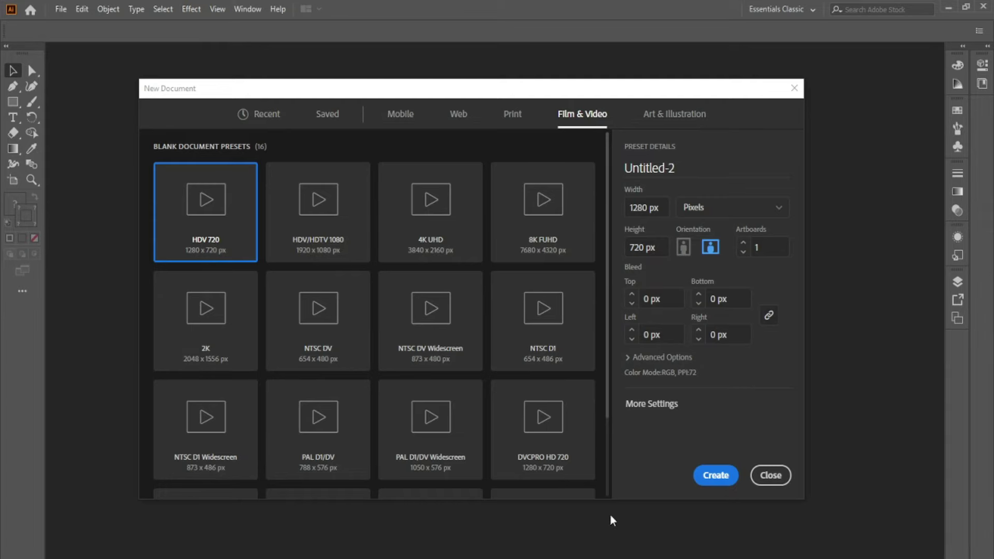
- Revisit the Saved, Mobile and Print A4 presets, then select Art & Illustration's Postcard (288 × 560 pt)
click(329, 115)
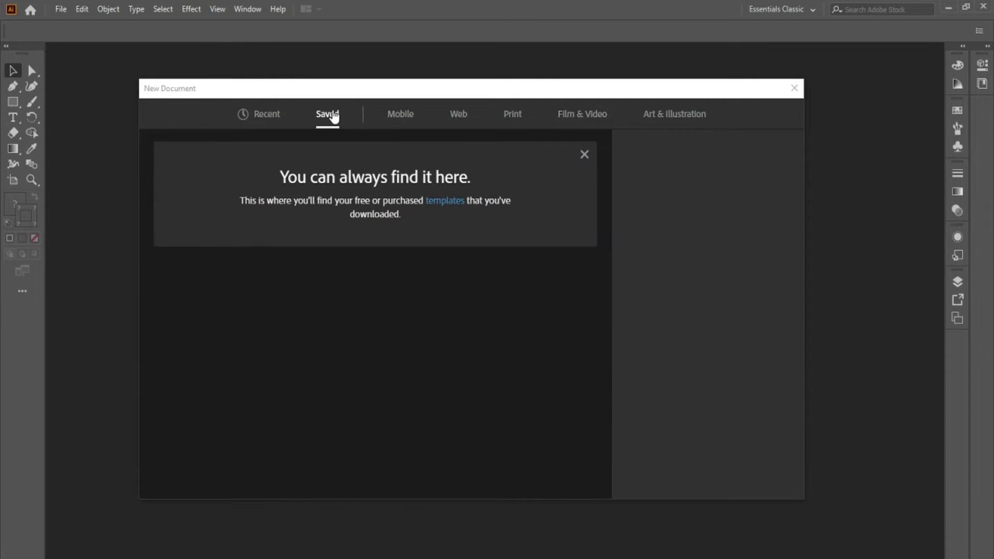
click(583, 155)
click(414, 116)
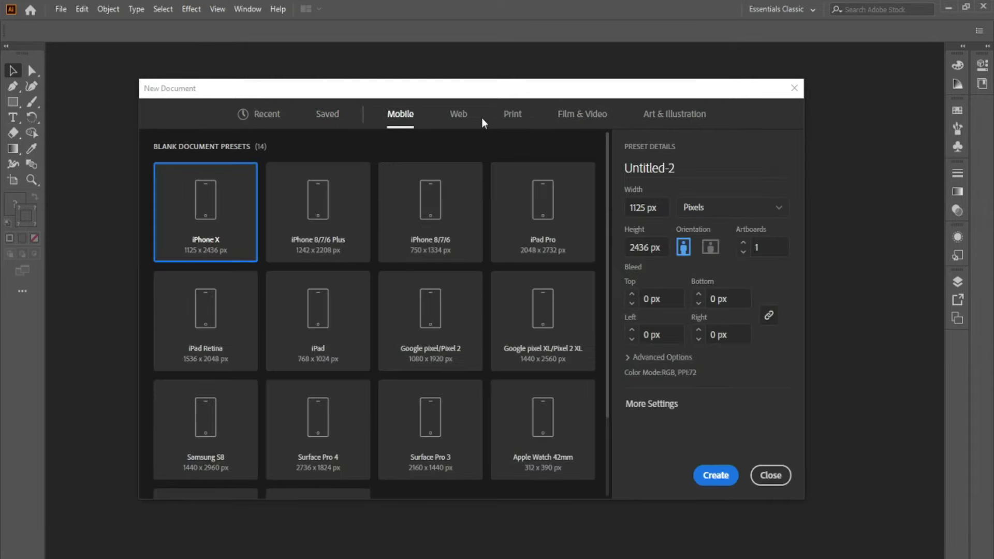
click(512, 117)
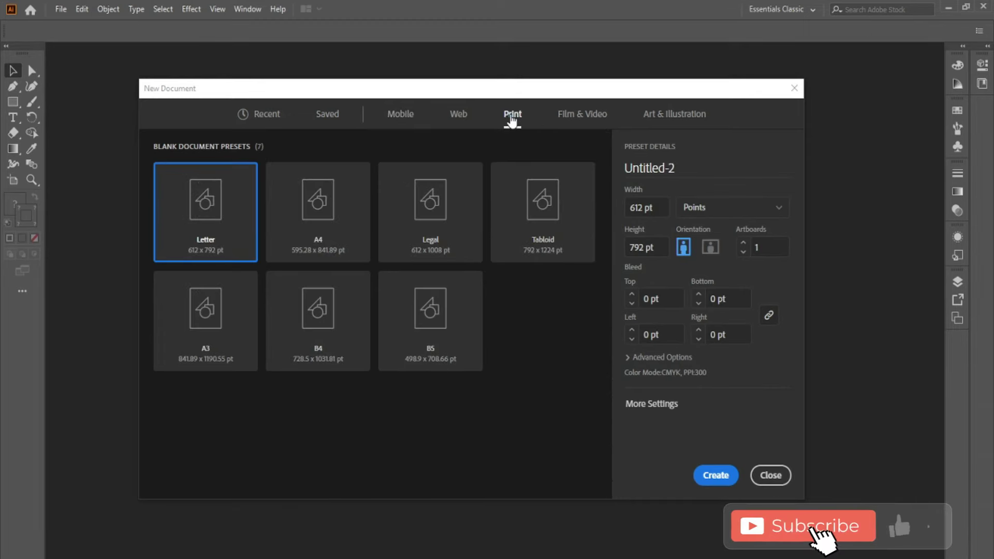
click(321, 231)
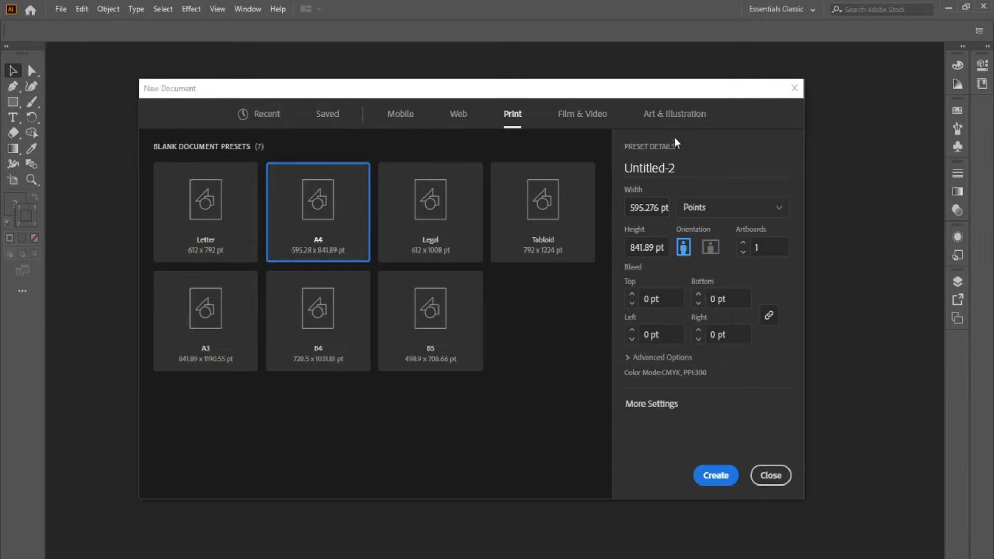
click(666, 116)
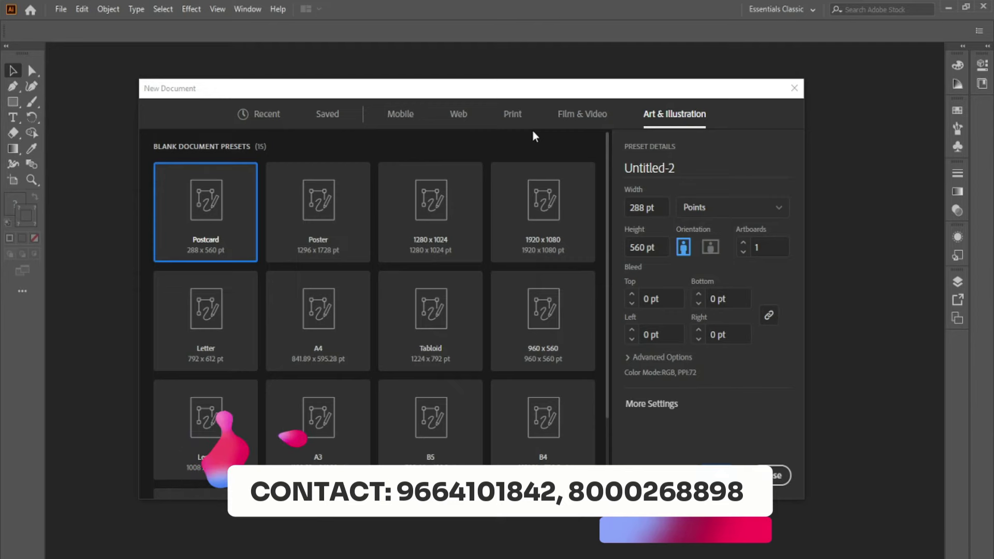
- Switch units to Inches and size the page 4 in wide by 6 in high, left in portrait orientation
key(Tab)
click(655, 208)
key(Tab)
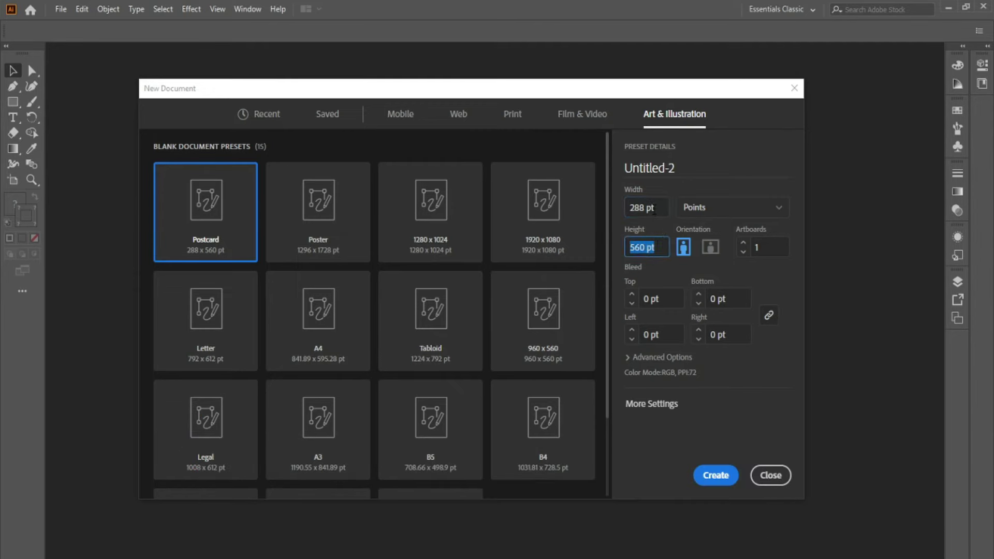
click(712, 210)
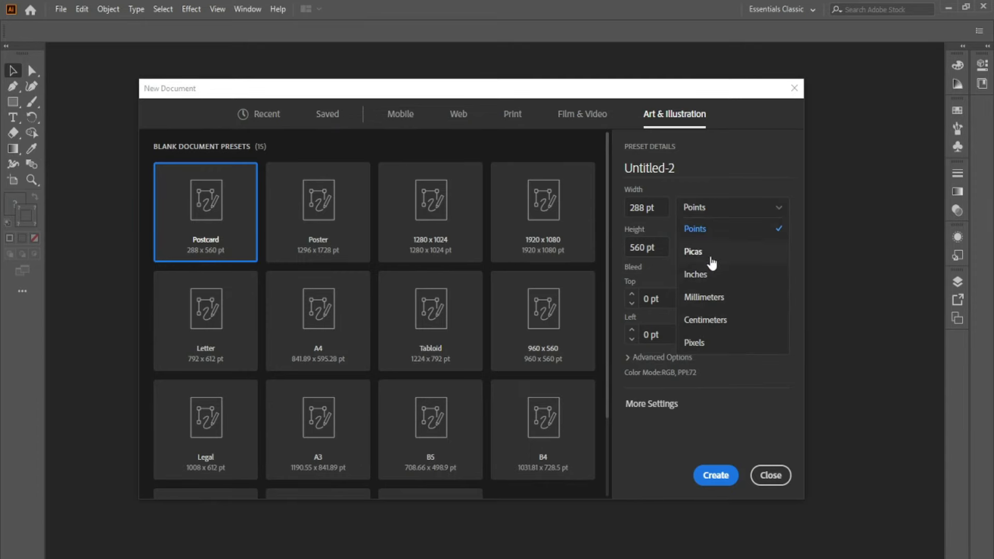
click(699, 274)
click(641, 213)
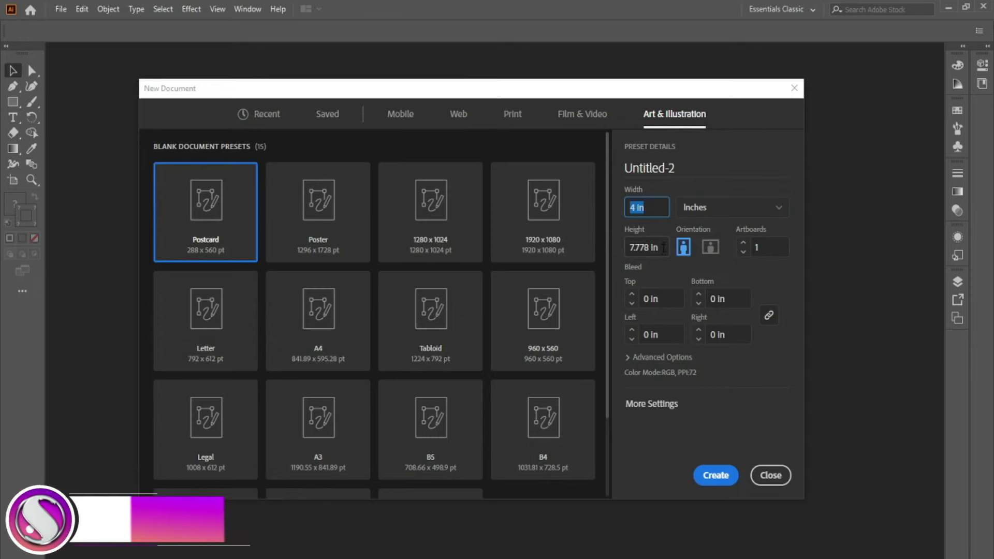
key(Tab)
text(6)
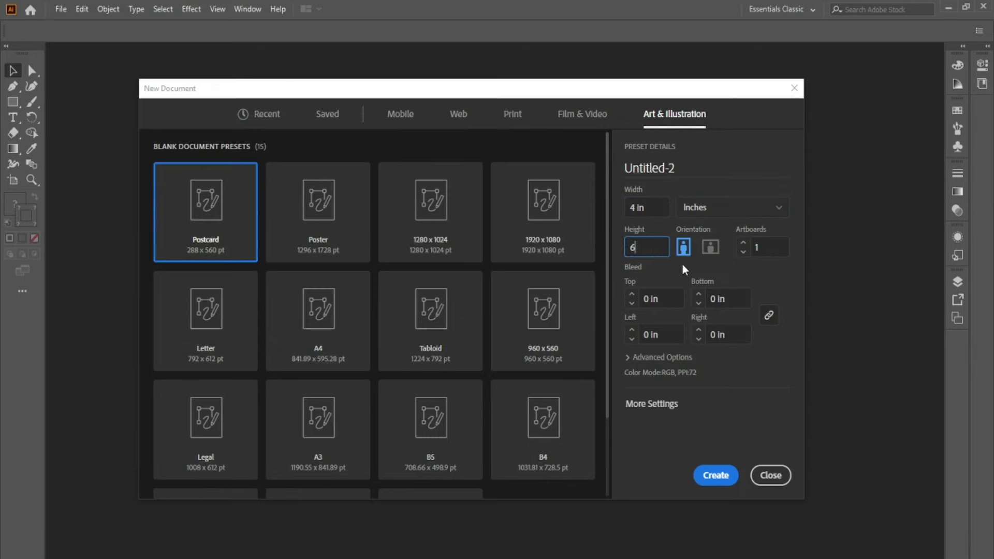
click(708, 250)
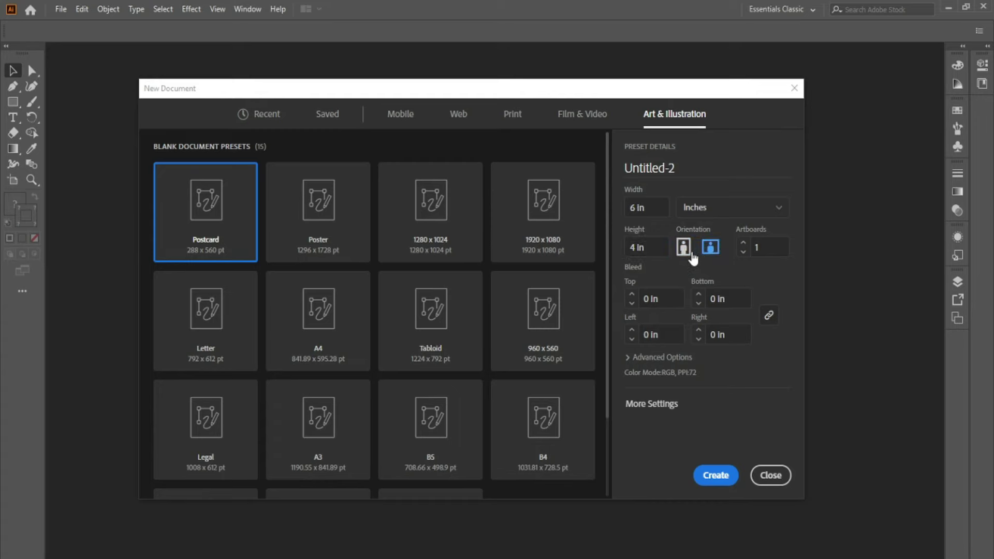
click(684, 249)
- Check the Artboards and Top bleed fields, then expand Advanced Options to show RGB, Screen (72 ppi) and Default preview
click(744, 243)
click(683, 294)
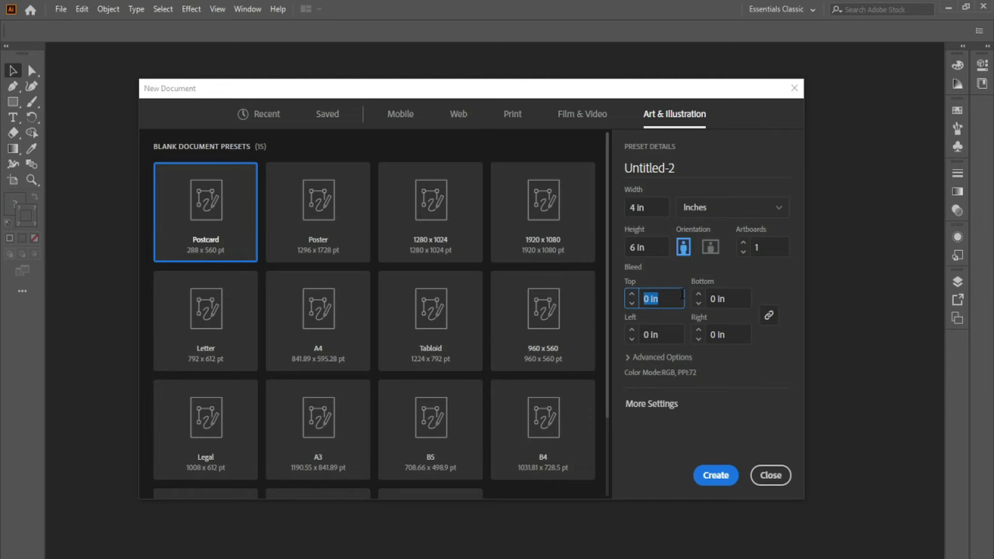
click(656, 358)
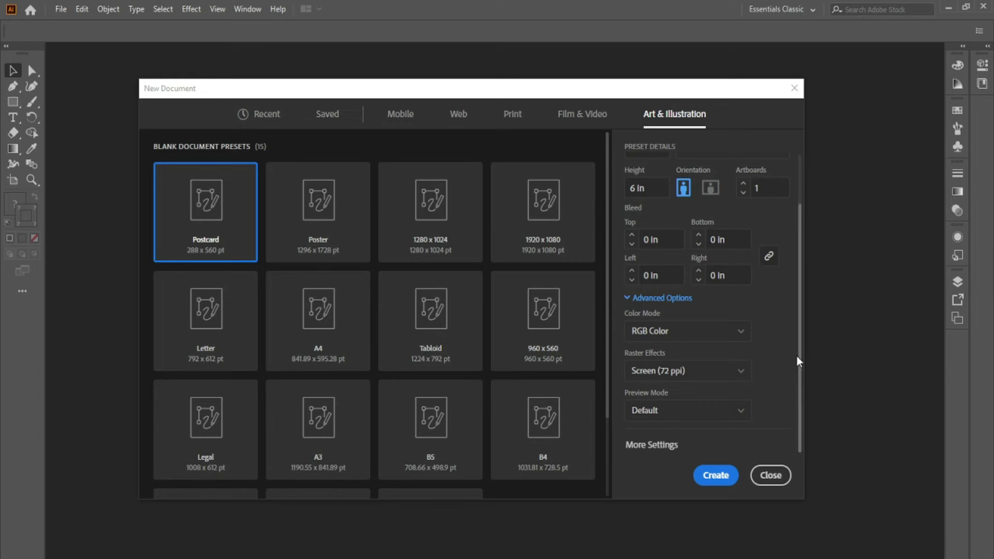
- Keep RGB Color mode and Default preview, and raise raster effects to High (300 ppi)
click(741, 332)
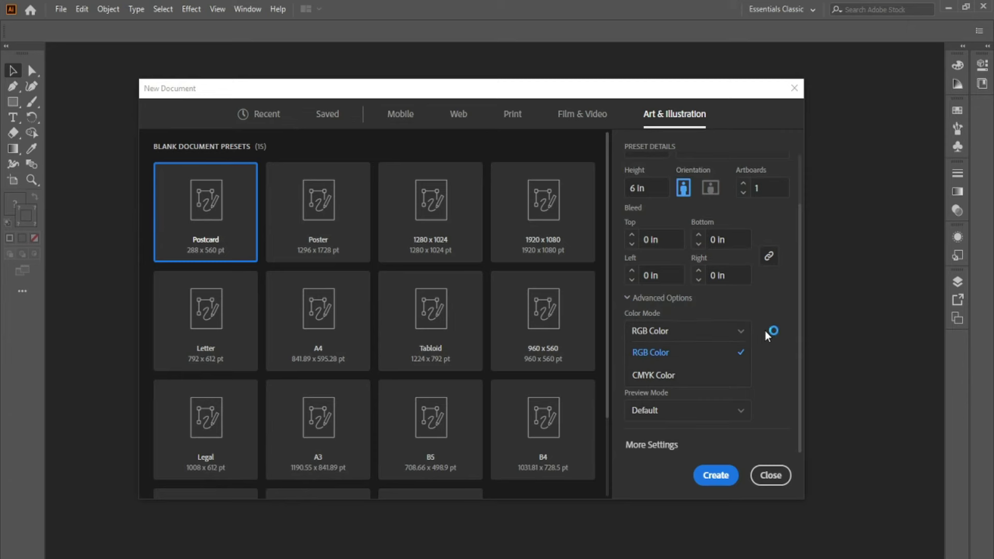
click(766, 332)
click(662, 336)
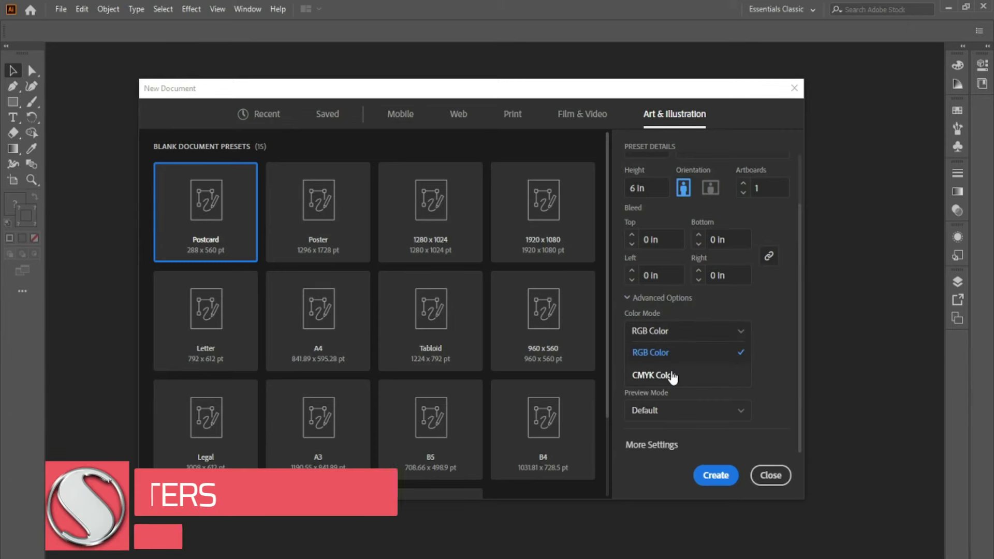
click(773, 343)
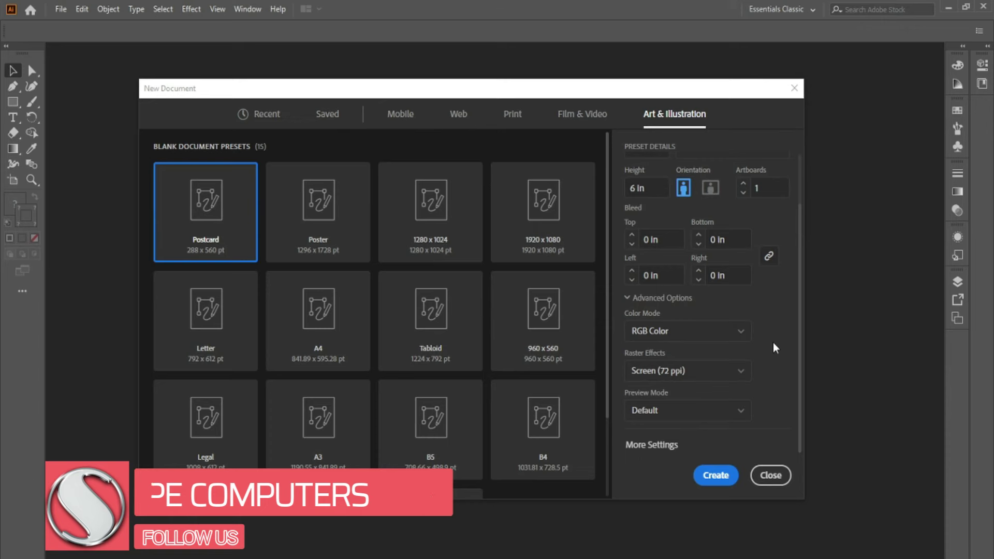
click(738, 338)
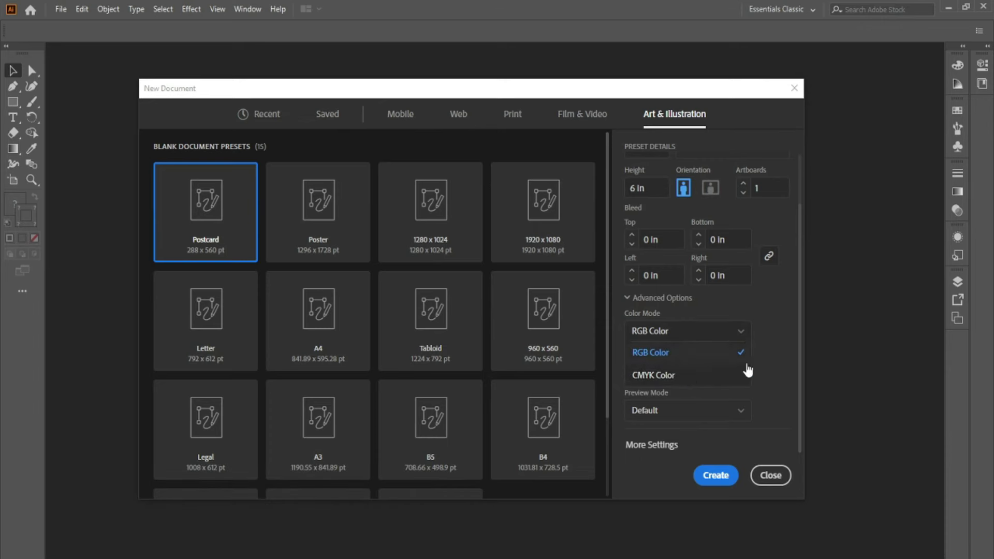
click(759, 349)
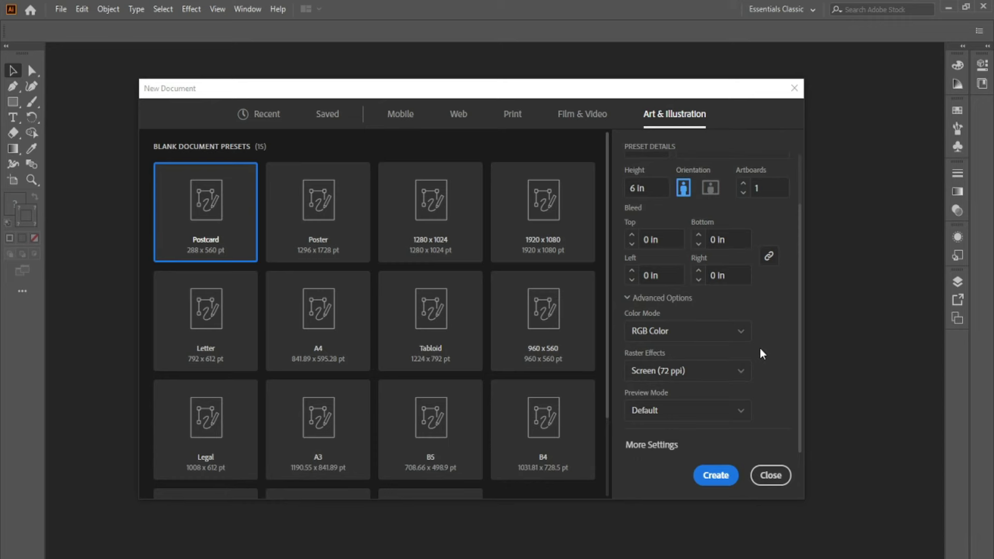
click(738, 371)
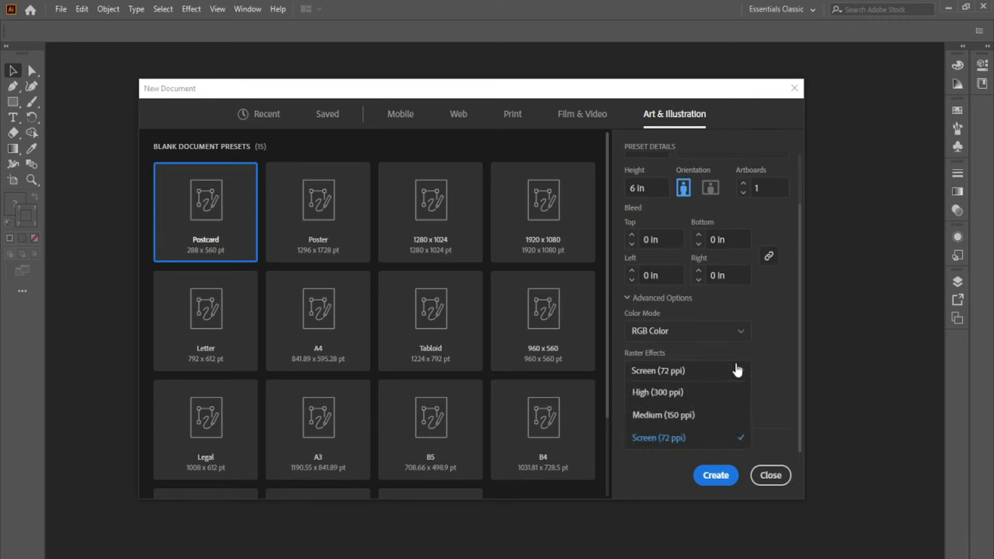
click(698, 394)
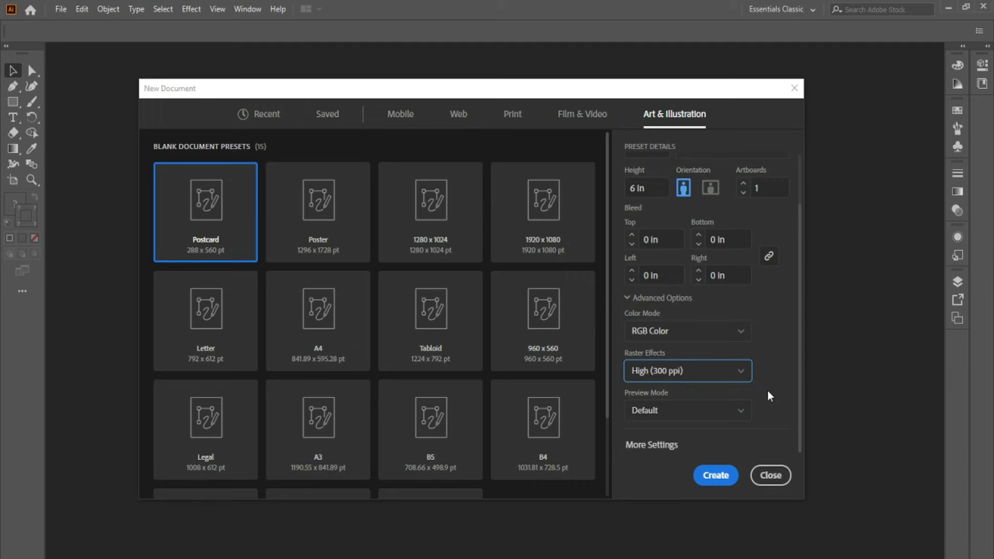
click(741, 410)
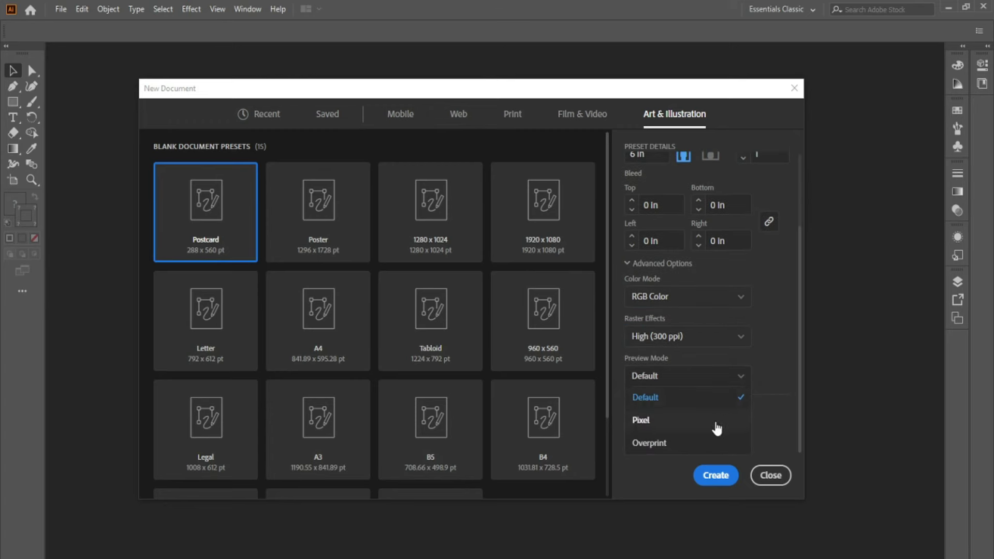
click(681, 401)
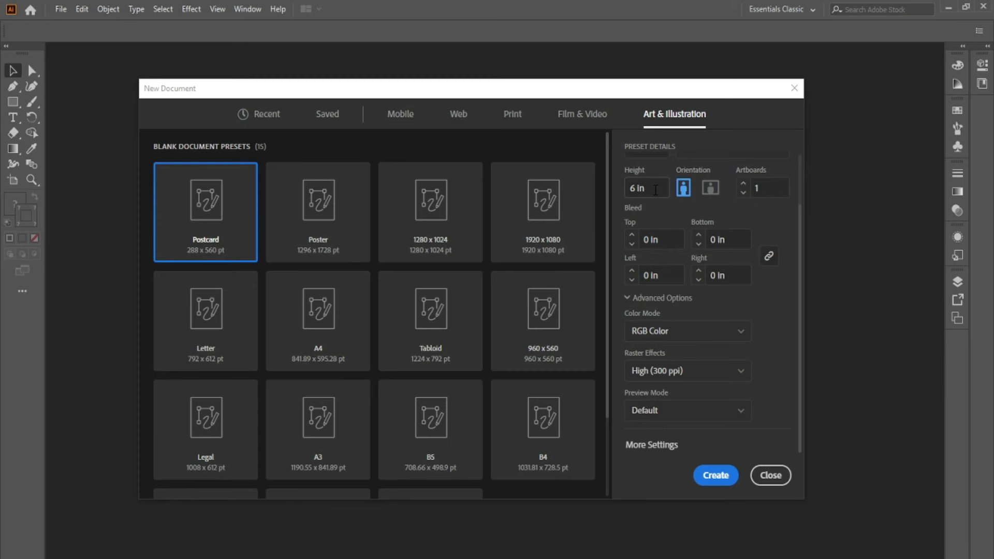
- Try height values 6.4 and 6.5 in, then restore the height to 6 in
double_click(656, 190)
text(6.4)
scroll(655, 207, up, 1)
scroll(655, 209, down, 1)
key(BackSpace)
text(5)
drag(636, 189, 623, 193)
key(BackSpace)
key(Tab)
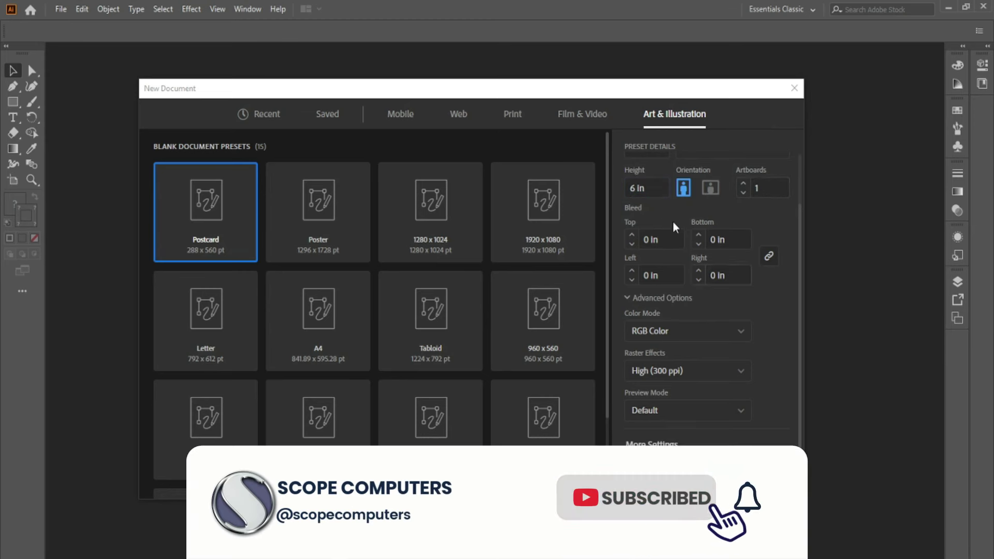
scroll(651, 222, up, 2)
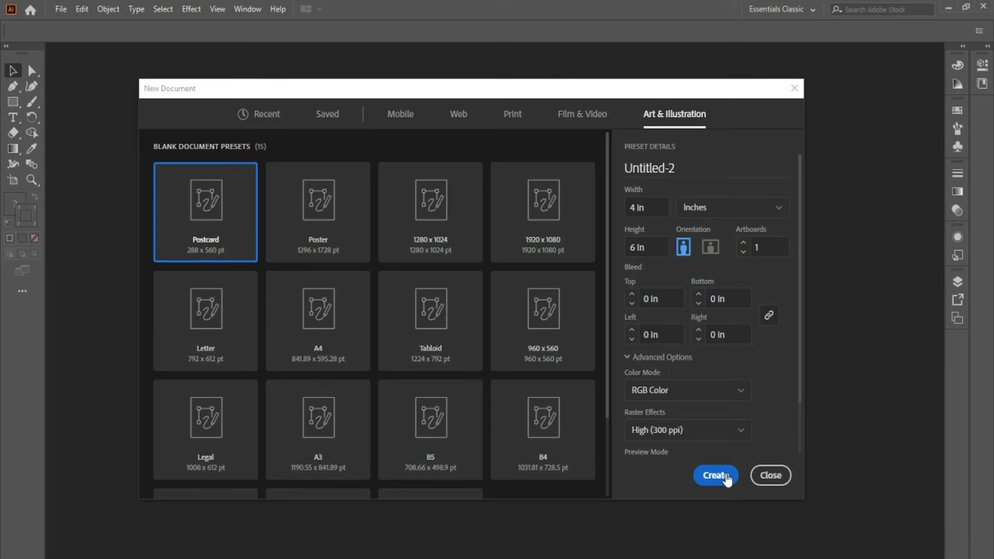
- Create Untitled-2, float and narrow its window with artboard fitted, then dock it back as a tab
click(726, 477)
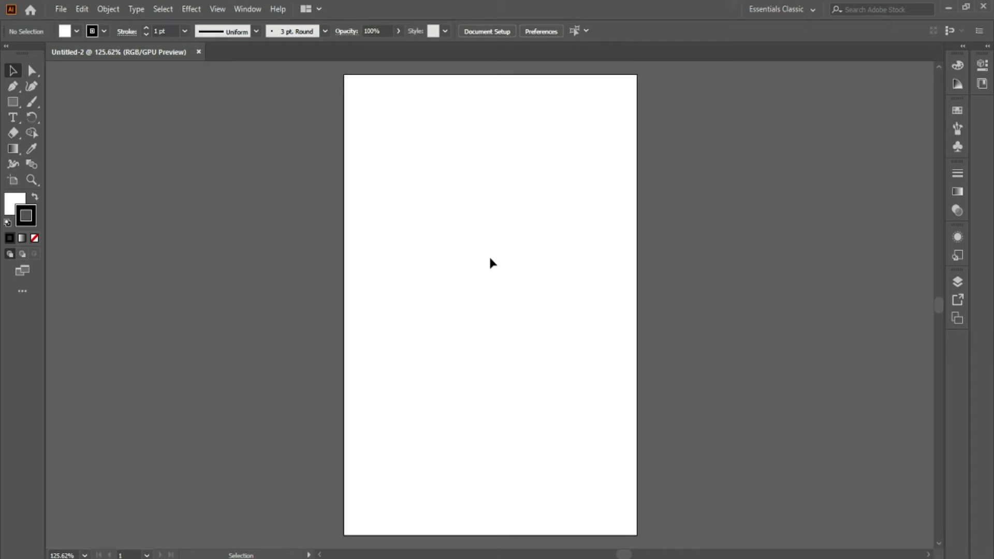
drag(163, 64, 164, 66)
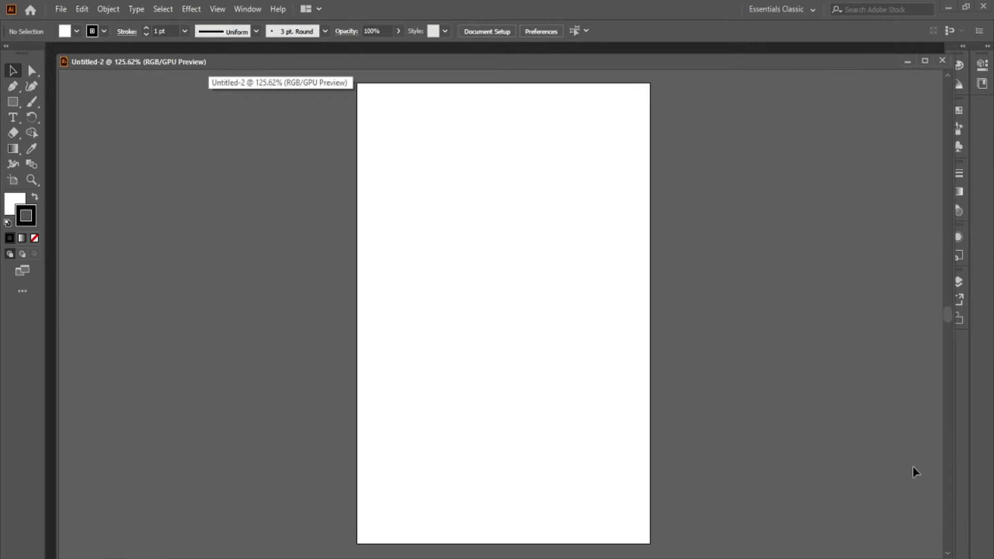
drag(859, 62, 826, 60)
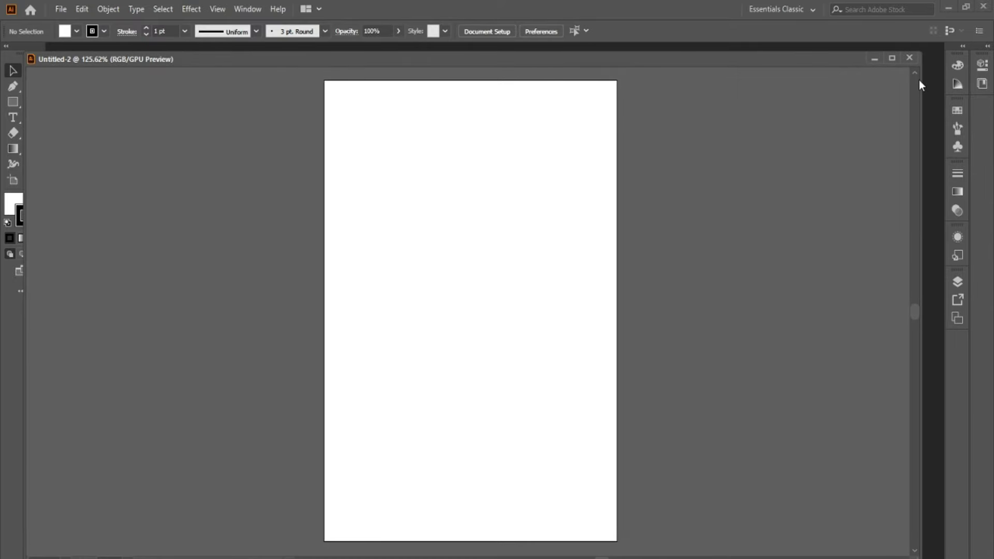
drag(921, 80, 614, 108)
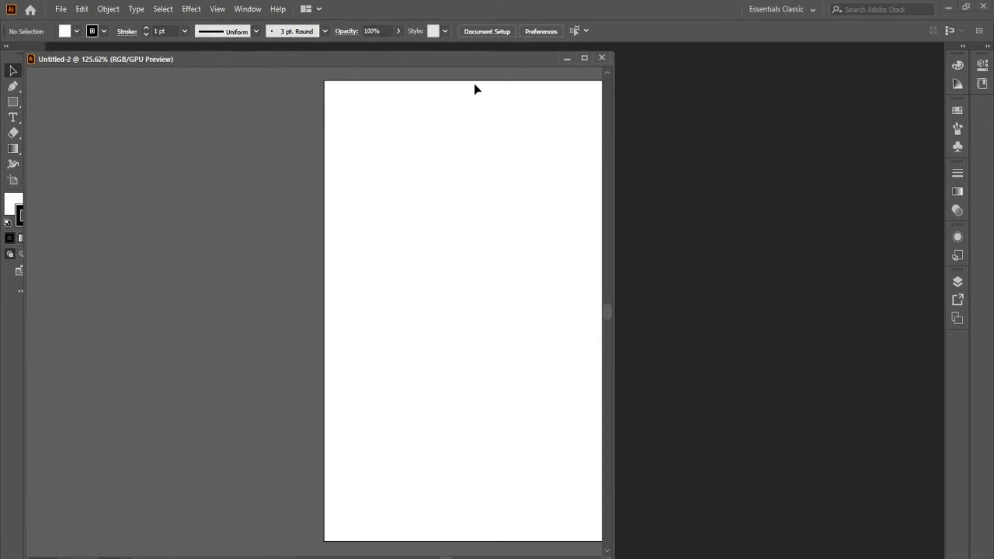
key(ctrl+0)
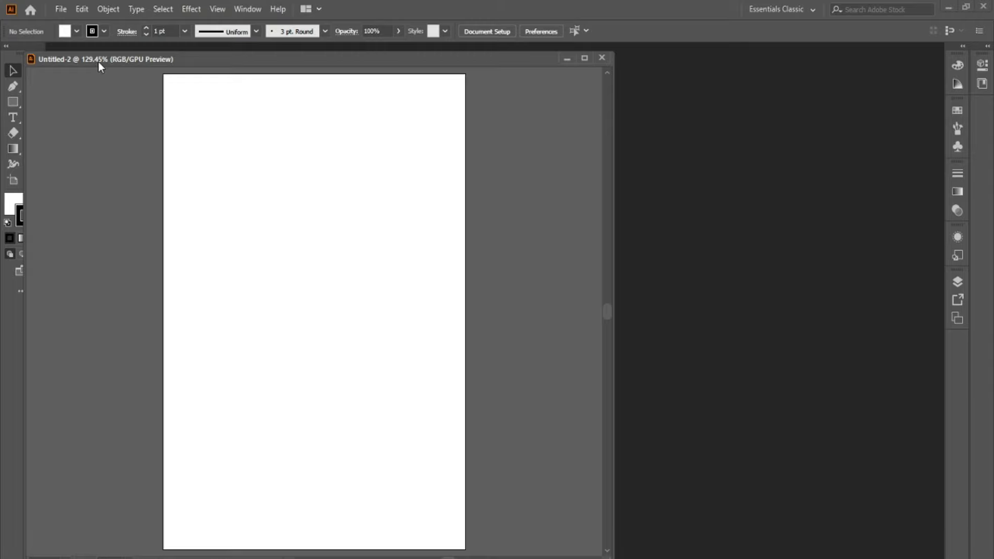
mouse_move(98, 61)
mouse_down()
mouse_move(123, 54)
mouse_move(126, 65)
mouse_move(132, 50)
mouse_move(111, 66)
mouse_move(111, 50)
mouse_up()
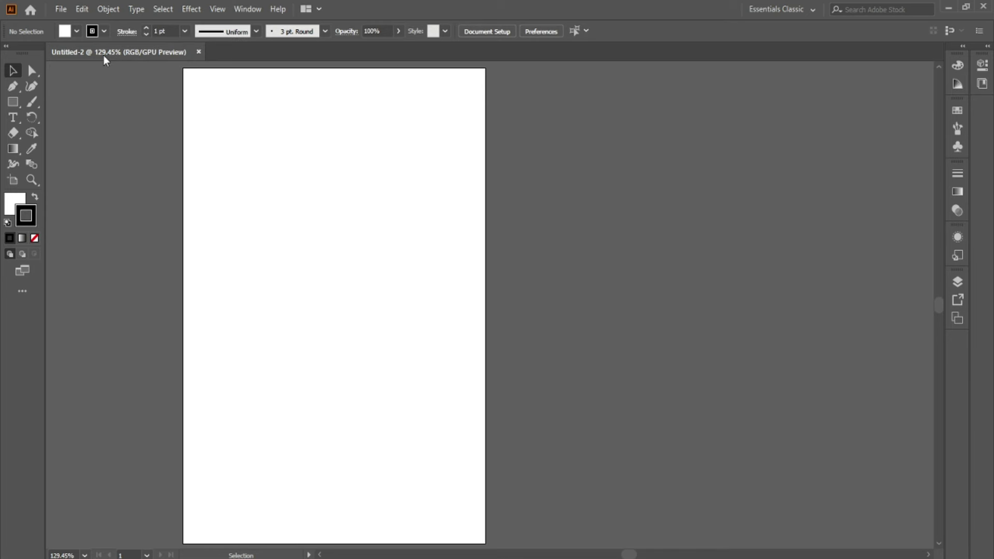
drag(112, 51, 116, 68)
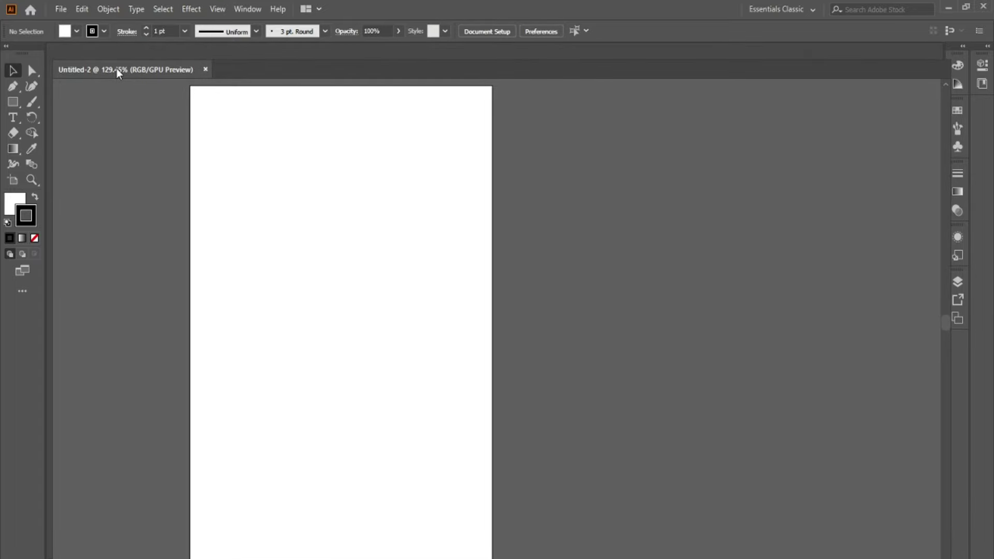
drag(226, 73, 217, 50)
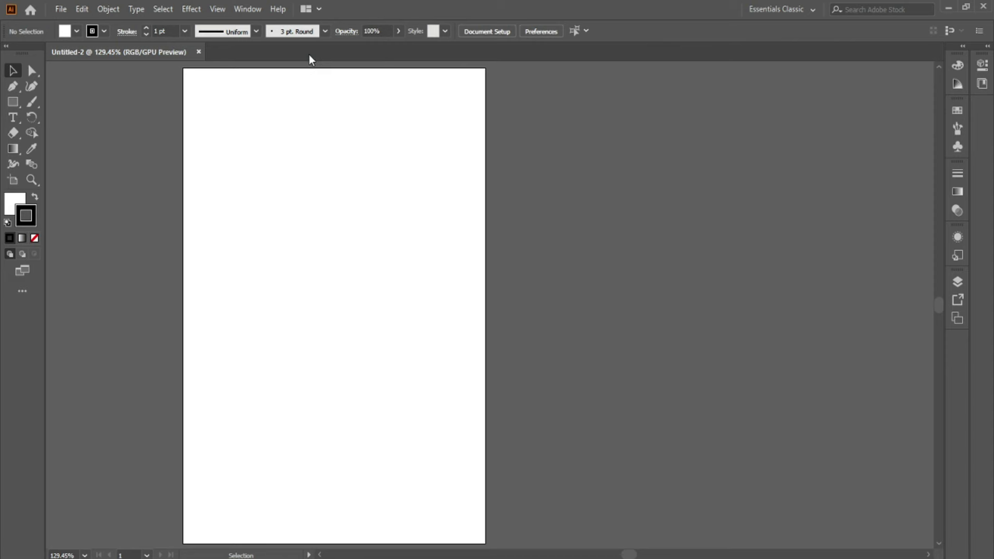
- Open APPLE DESIGN . ai.ai from Desktop > RAMJAN, viewing files as Extra large icons
key(ctrl+o)
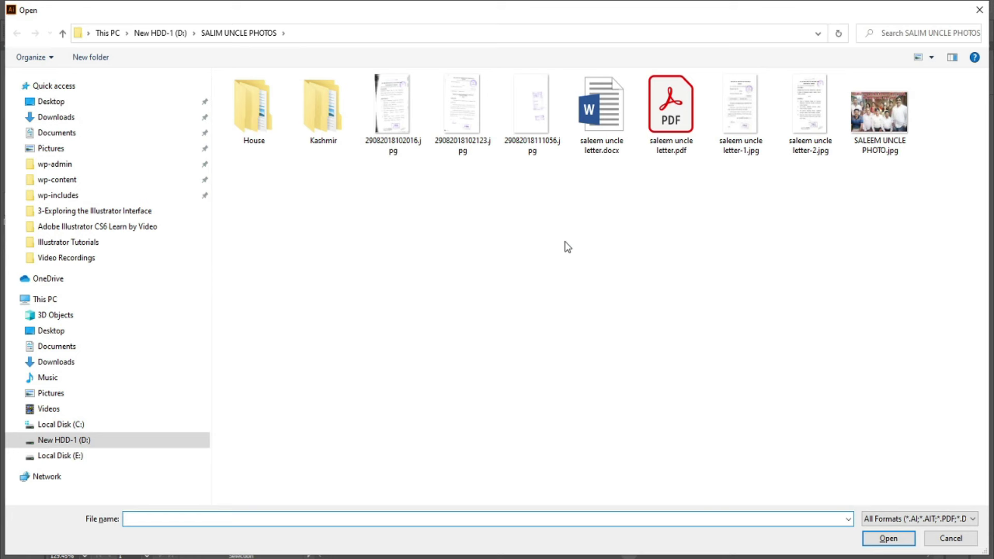
click(54, 300)
click(78, 426)
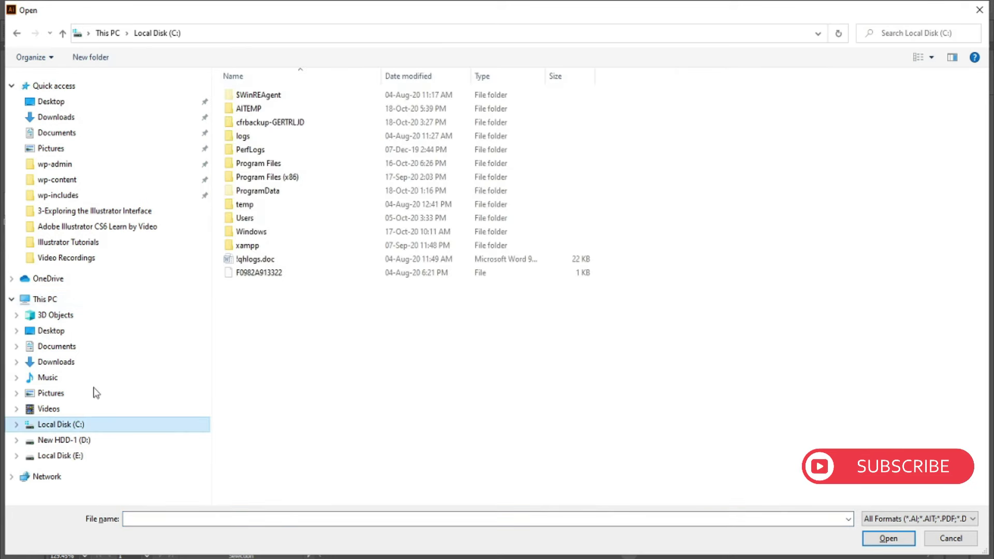
click(54, 101)
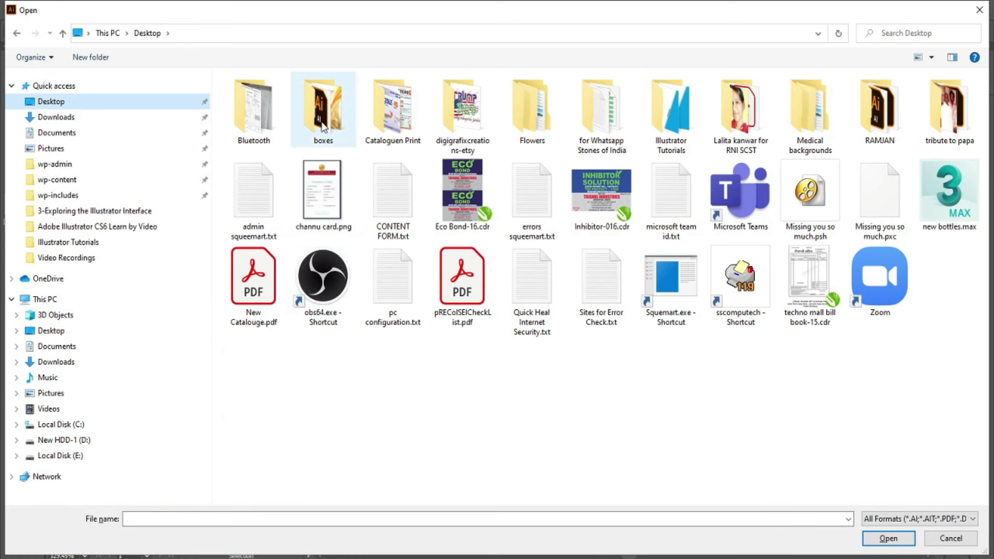
double_click(879, 106)
click(932, 57)
click(955, 12)
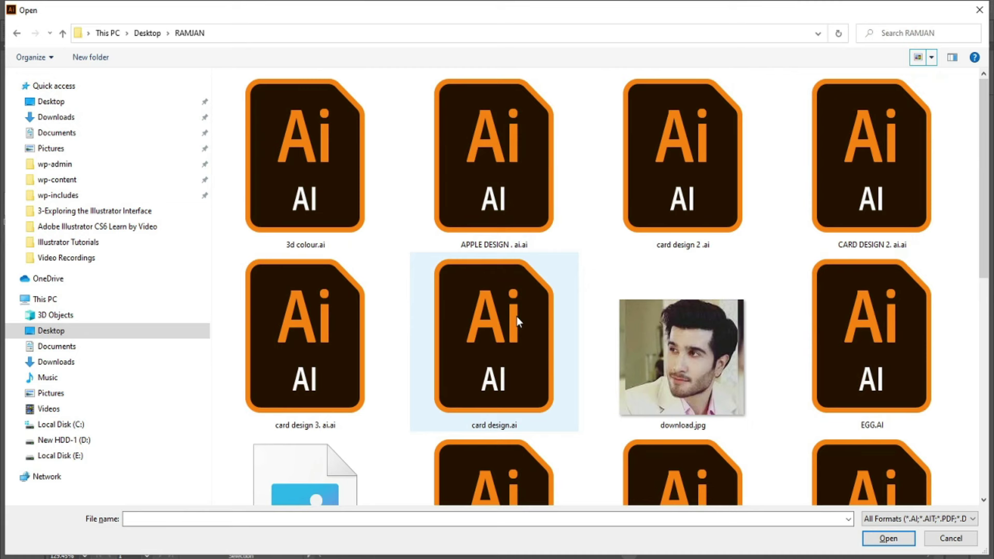
double_click(495, 180)
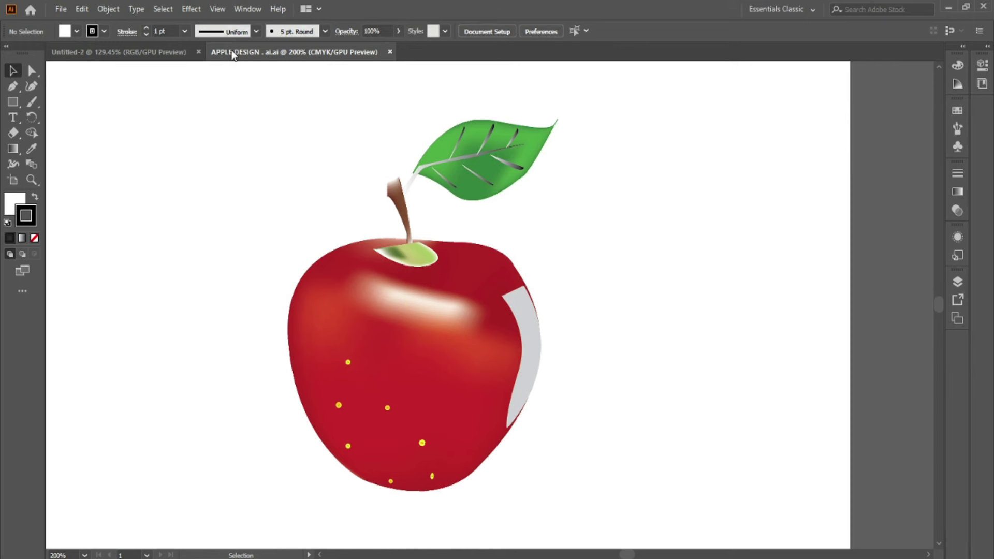
- Float APPLE DESIGN and Untitled-2 as overlapping windows, arrange them, and cycle between them with Ctrl+Tab
drag(313, 56, 156, 61)
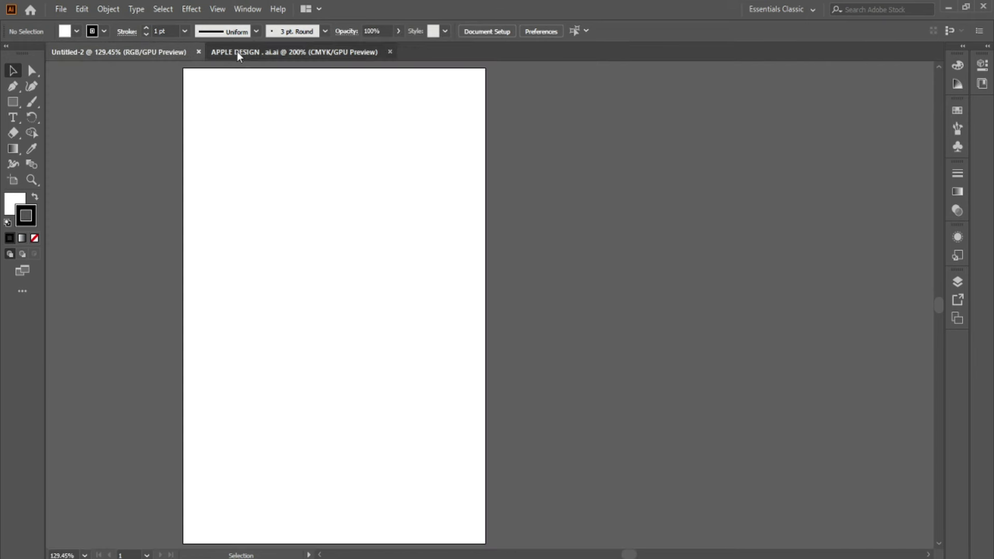
drag(237, 52, 211, 62)
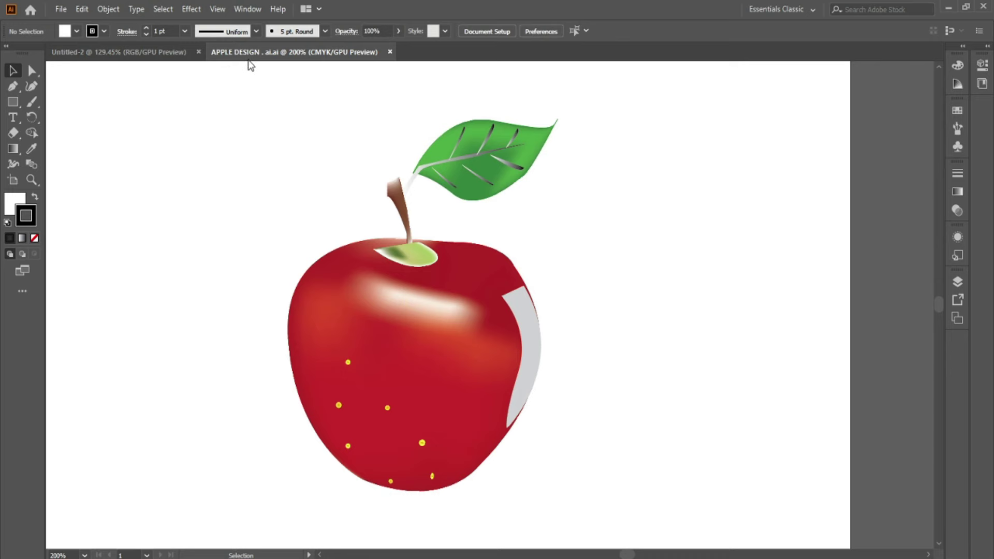
drag(251, 57, 258, 87)
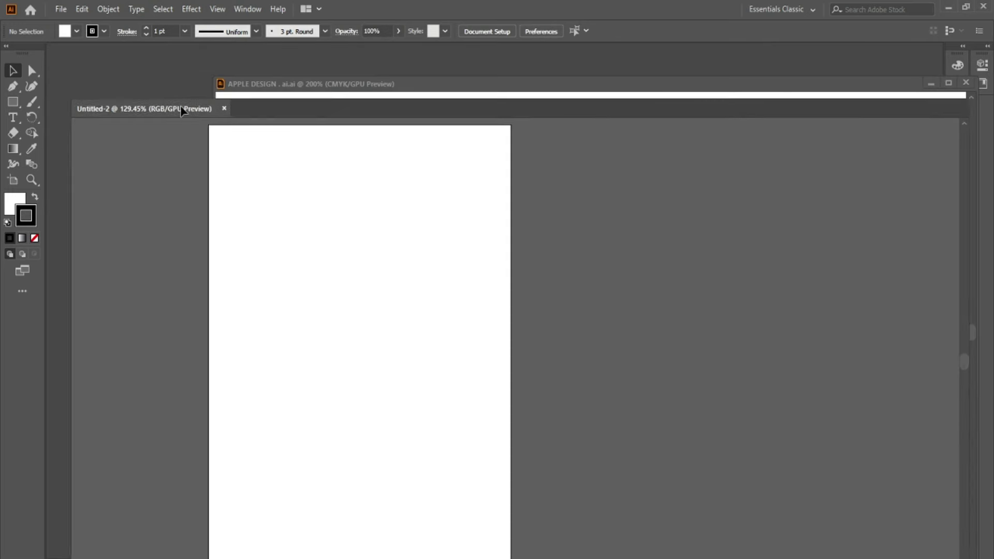
drag(156, 52, 190, 107)
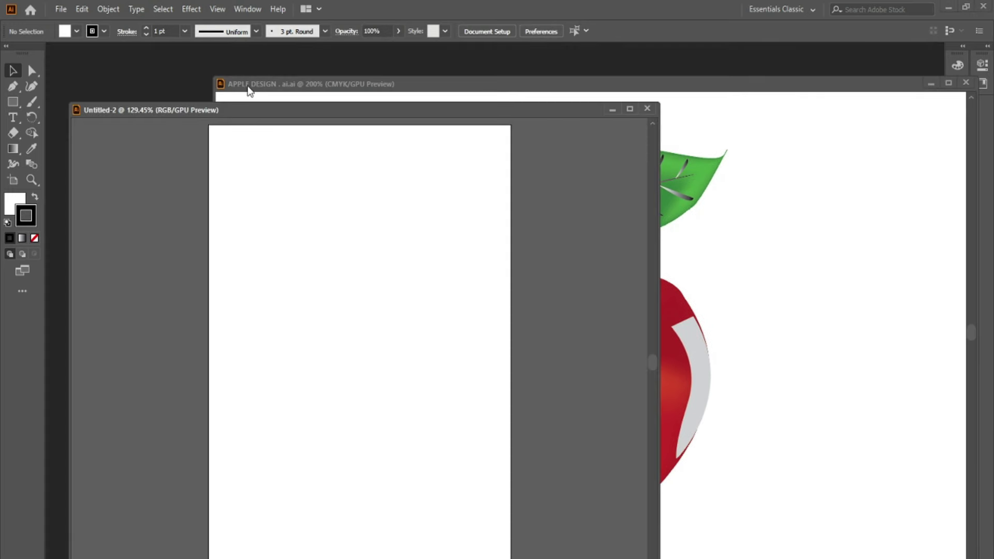
drag(250, 92, 226, 81)
drag(145, 110, 140, 93)
key(ctrl+Tab)
key(ctrl+Tab)
key(ctrl+Tab)
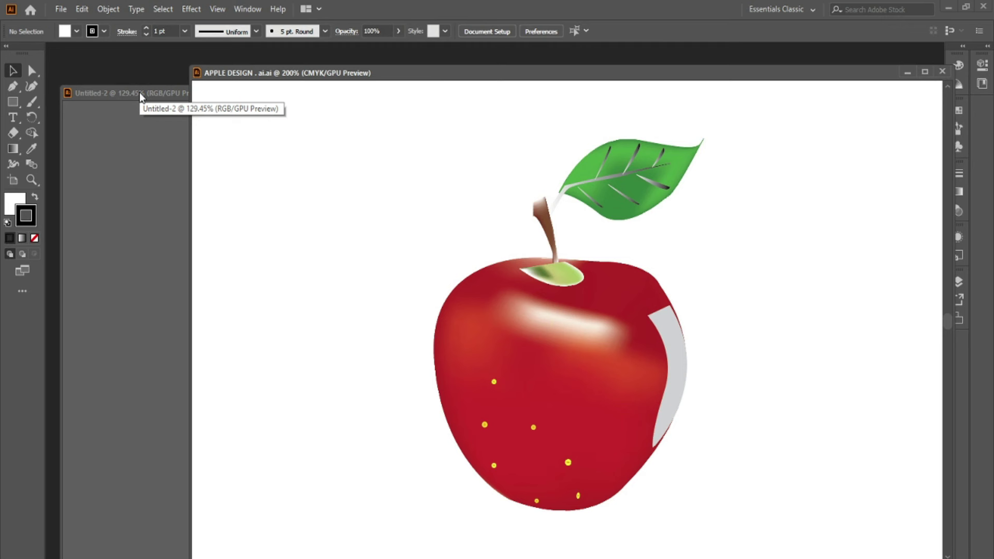
key(ctrl+Tab)
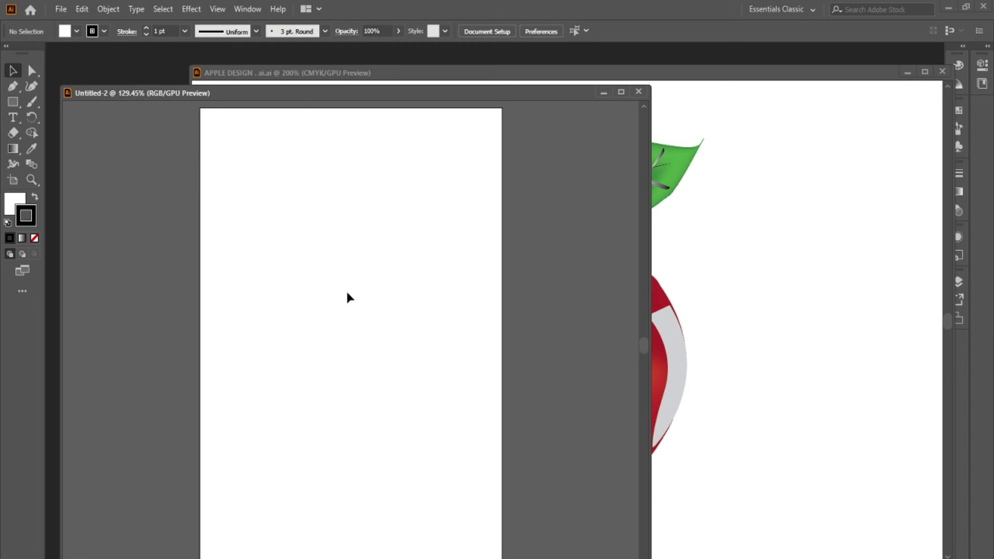
- Drag the apple's leaf and stem group from APPLE DESIGN into the Untitled-2 window
click(742, 257)
click(679, 181)
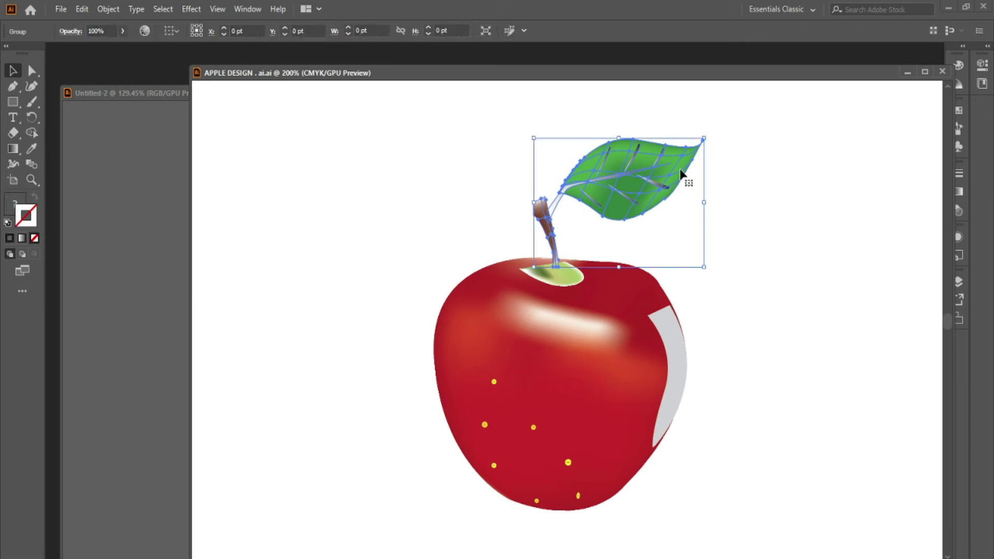
mouse_move(681, 173)
mouse_down()
mouse_move(171, 269)
mouse_move(401, 203)
mouse_up()
- Rearrange both windows and move the leaf and stem copy near the top of Untitled-2's page
click(779, 188)
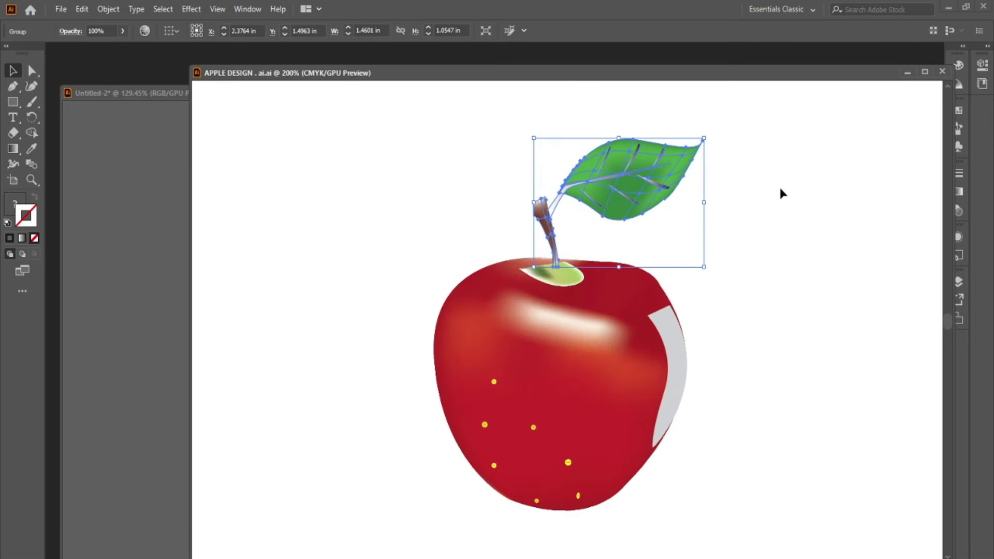
drag(344, 74, 392, 75)
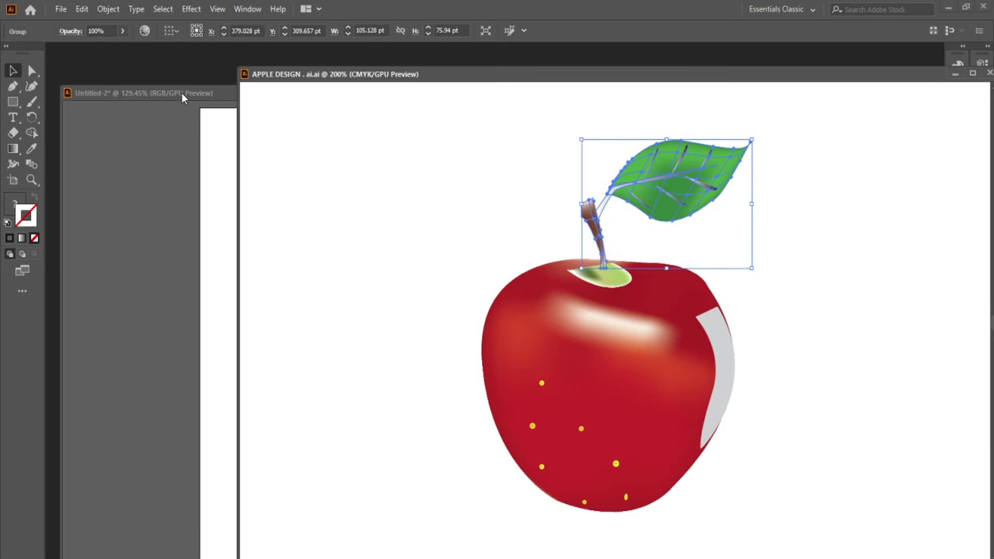
click(182, 93)
drag(394, 223, 366, 194)
click(417, 266)
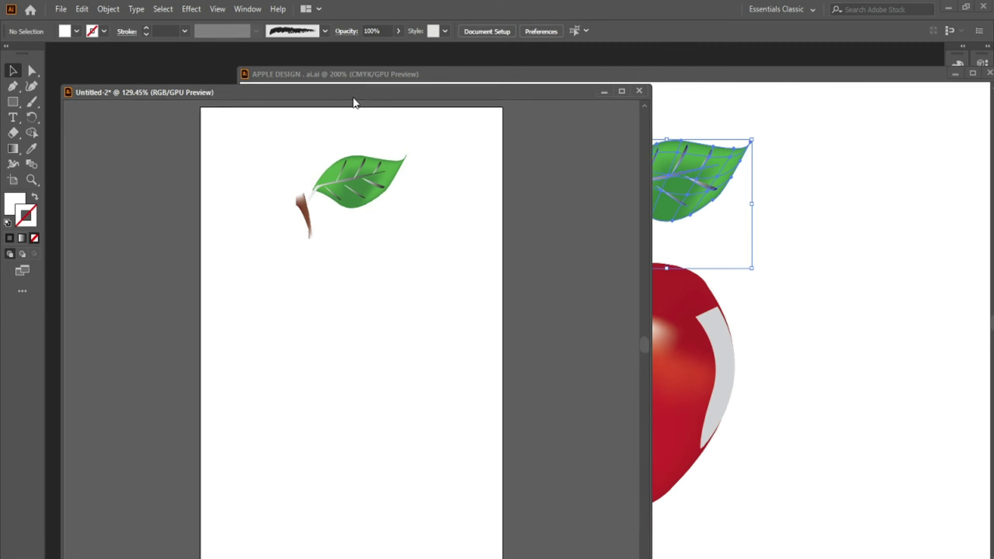
drag(353, 99, 349, 97)
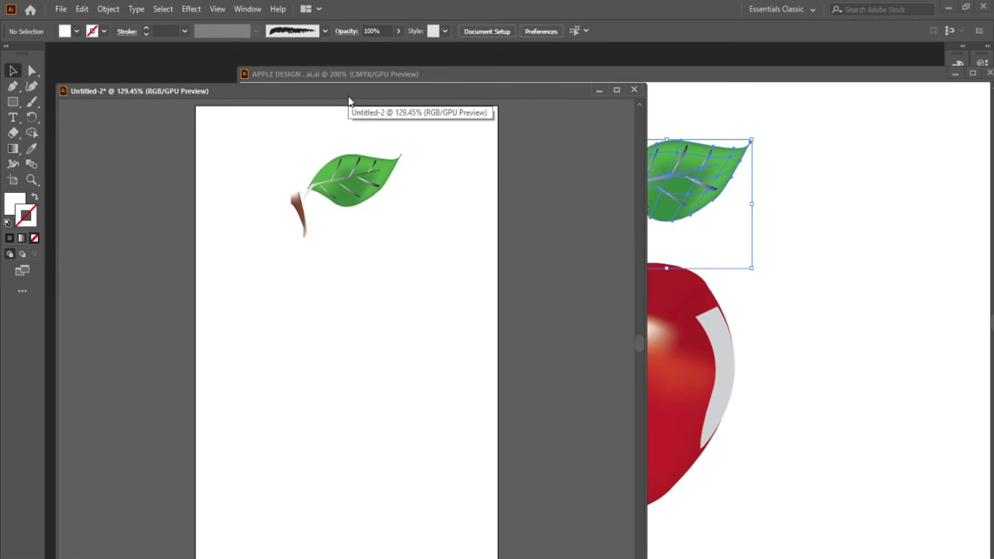